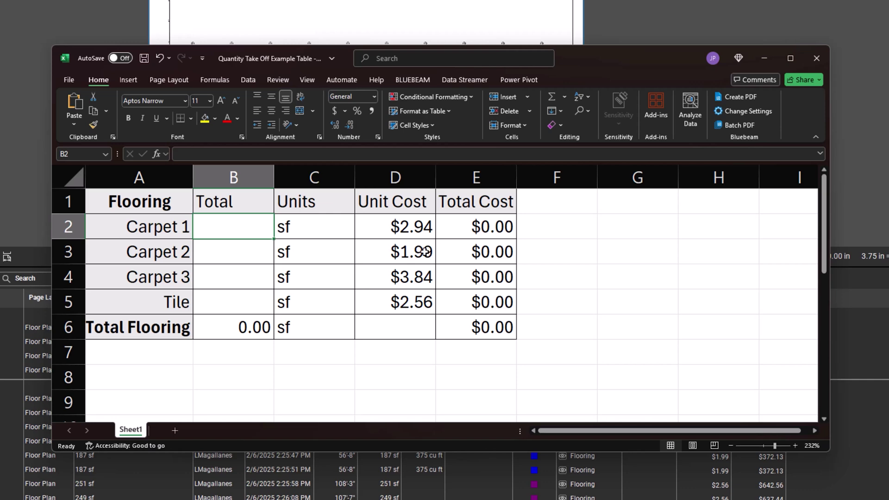
- Create a quantity link on B2 and add last week's Level 02 floor plan PDF as a source
right_click(264, 226)
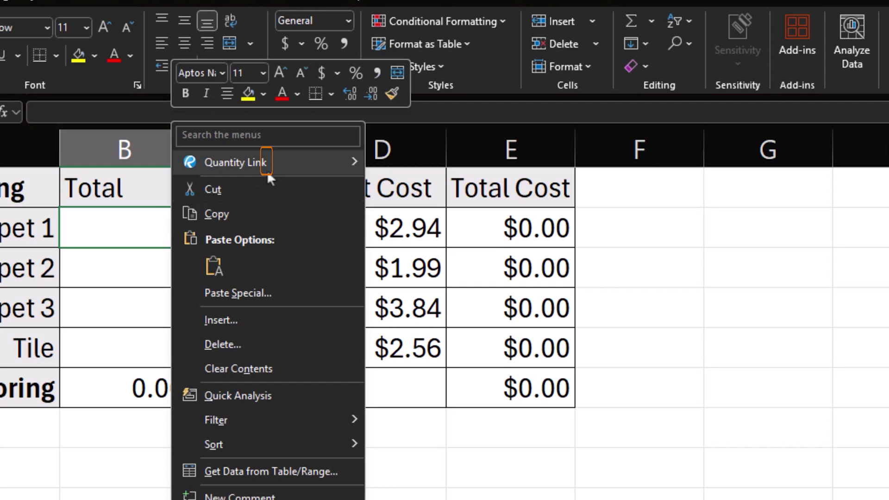
mouse_move(235, 162)
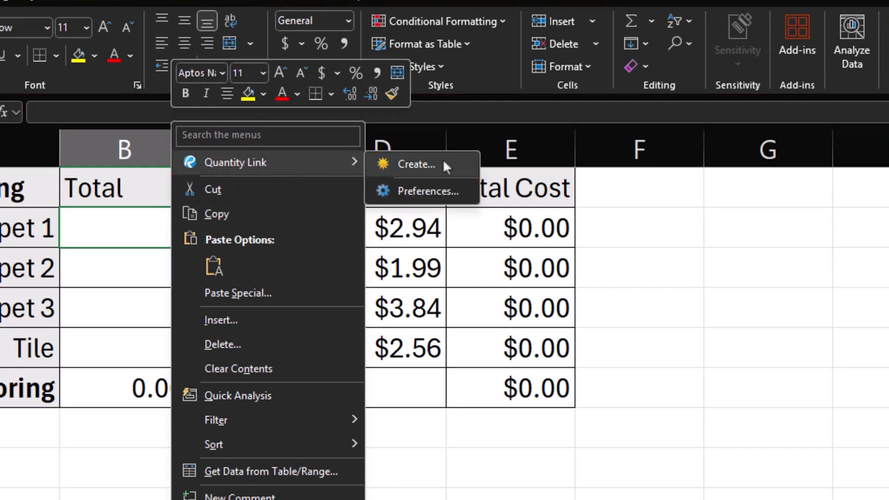
left_click(438, 165)
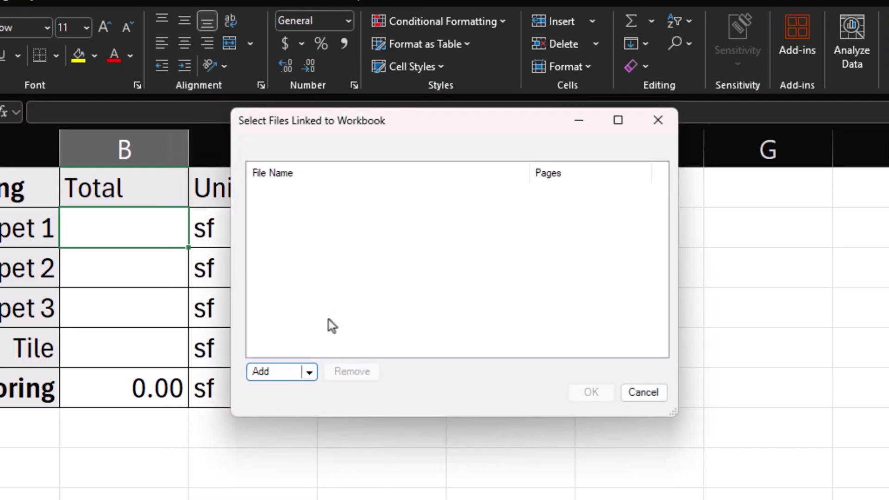
left_click(263, 371)
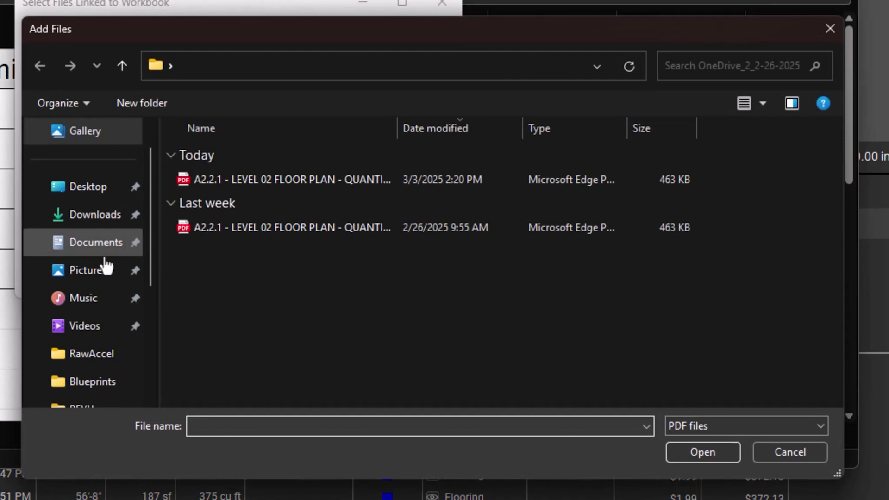
left_click(363, 229)
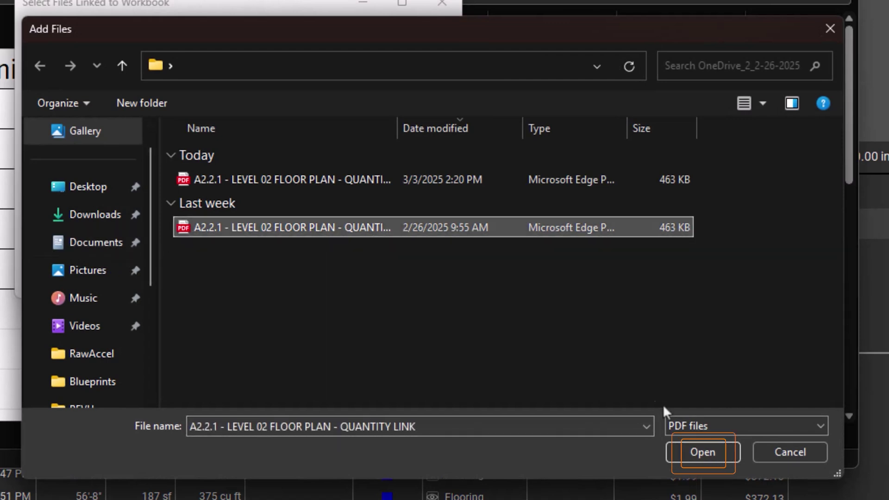
left_click(714, 448)
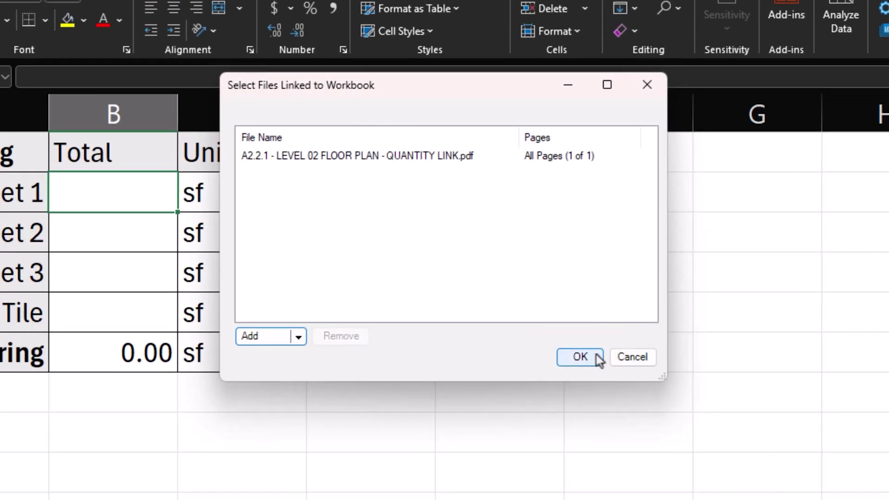
- Link B2 to Area totals filtered by Label Carpet 1, filling 1823 sf and $5,359.62
left_click(580, 356)
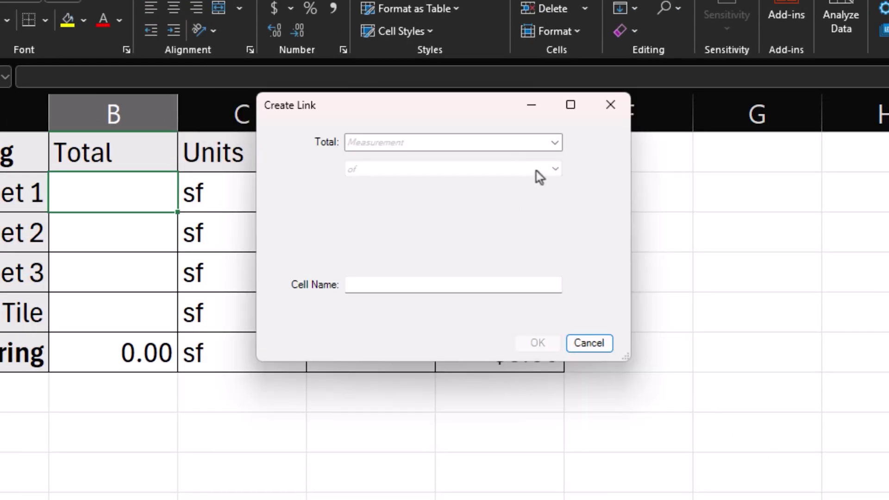
left_click(554, 142)
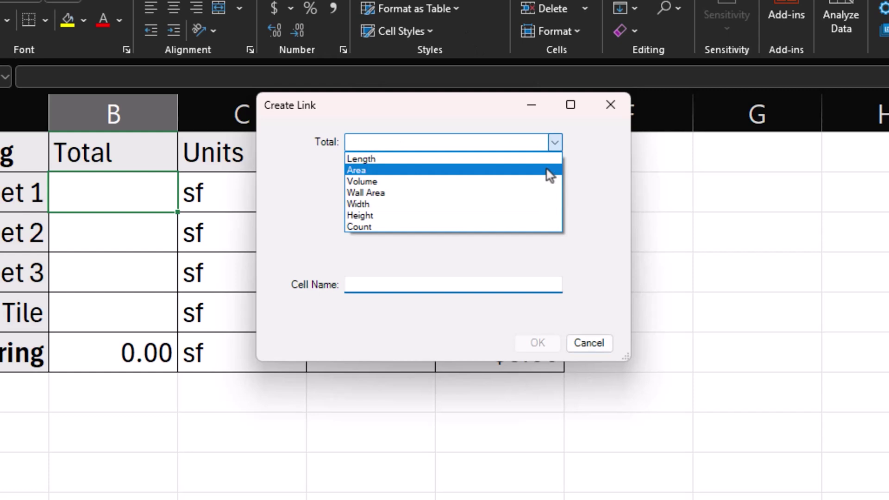
left_click(549, 170)
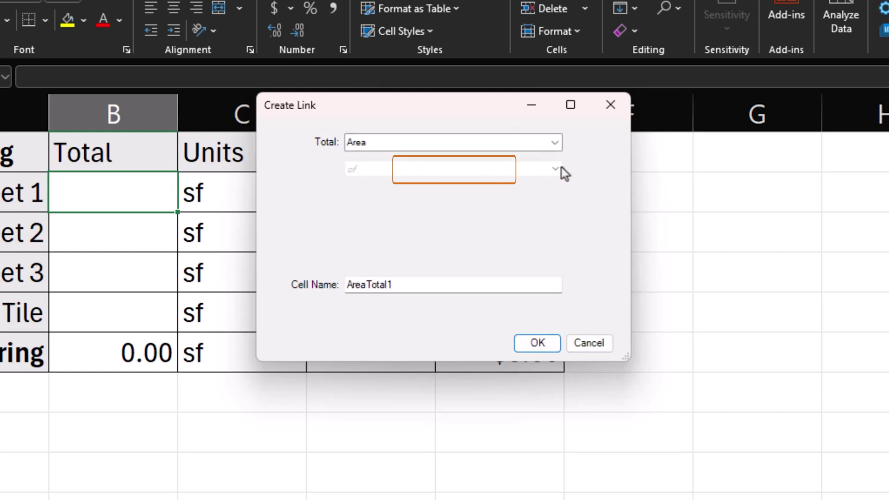
left_click(559, 168)
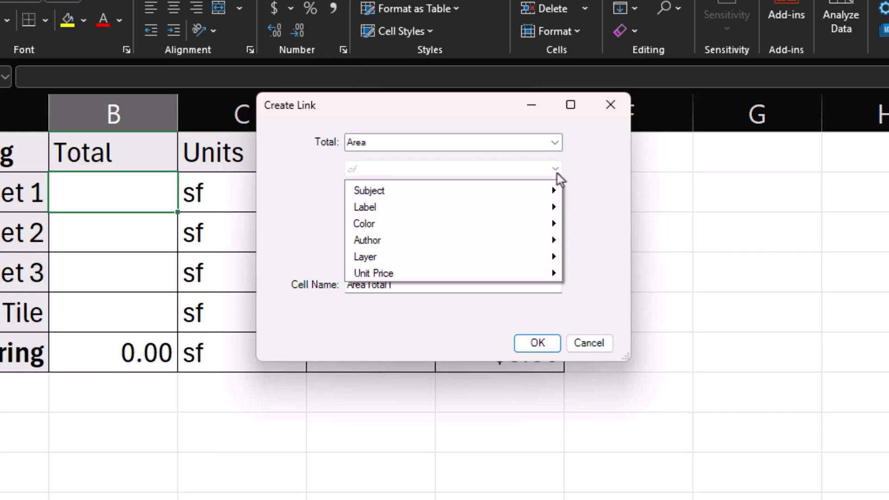
mouse_move(451, 207)
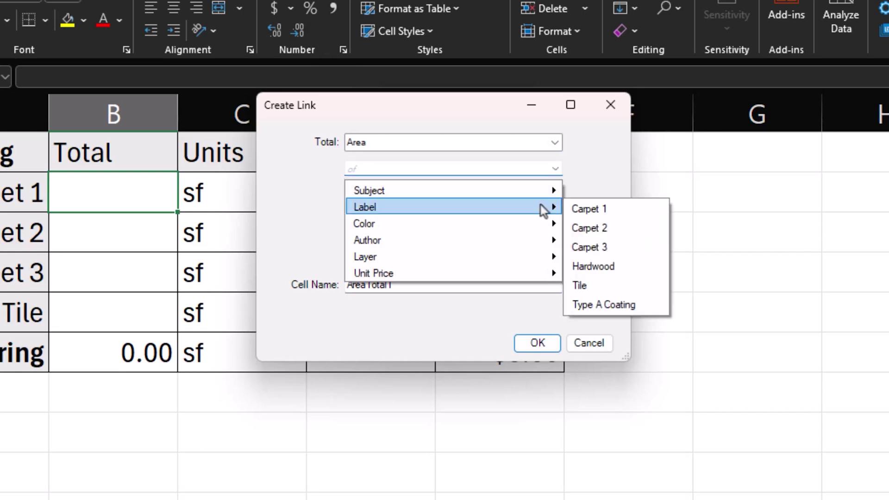
left_click(620, 211)
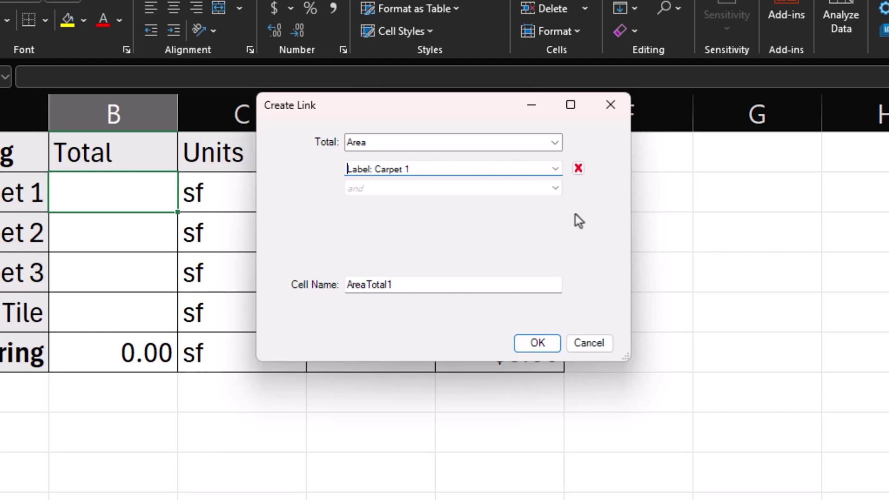
left_click(538, 343)
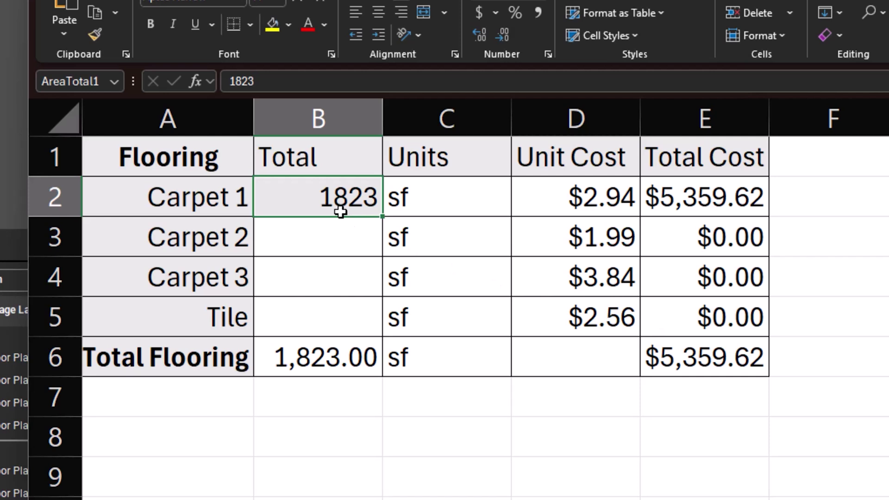
right_click(325, 201)
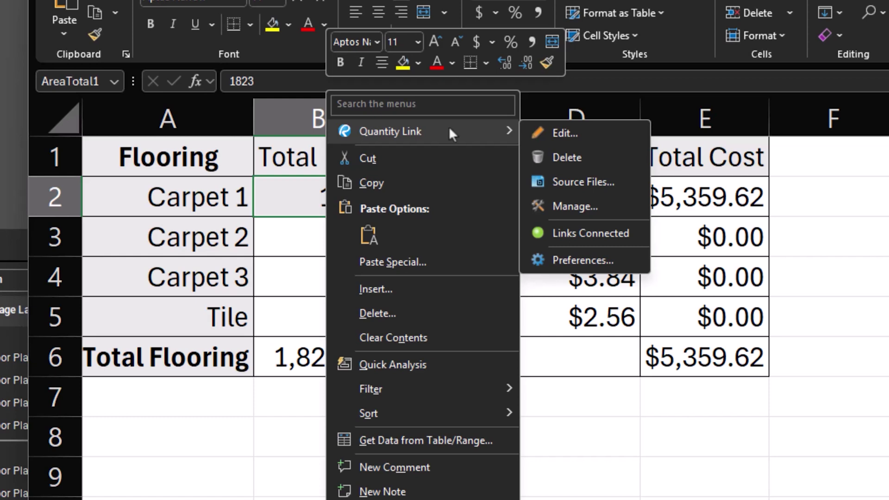
left_click(295, 249)
- Add the 'QUANTITY LINK 2' floor plan PDF to the source files from cell B3
right_click(341, 239)
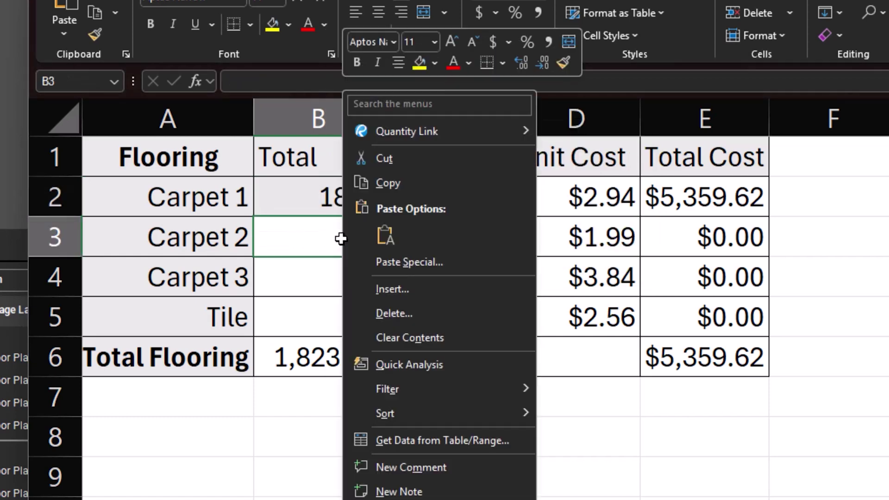
mouse_move(417, 131)
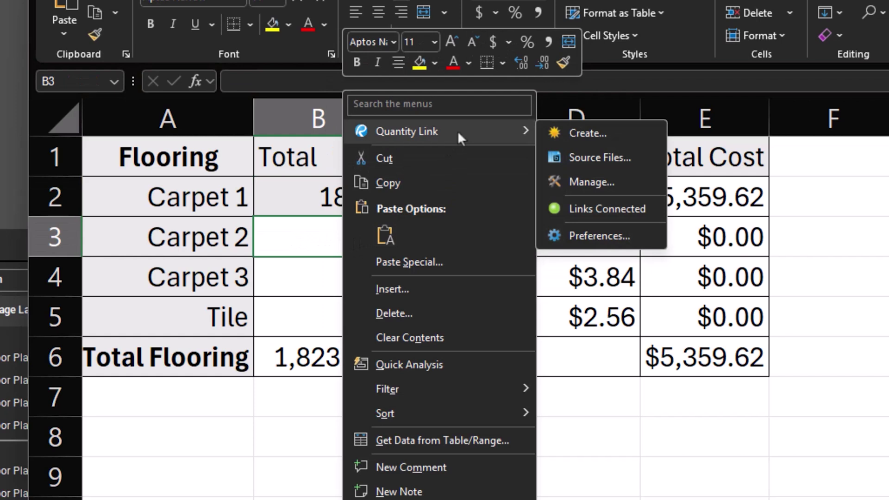
left_click(644, 162)
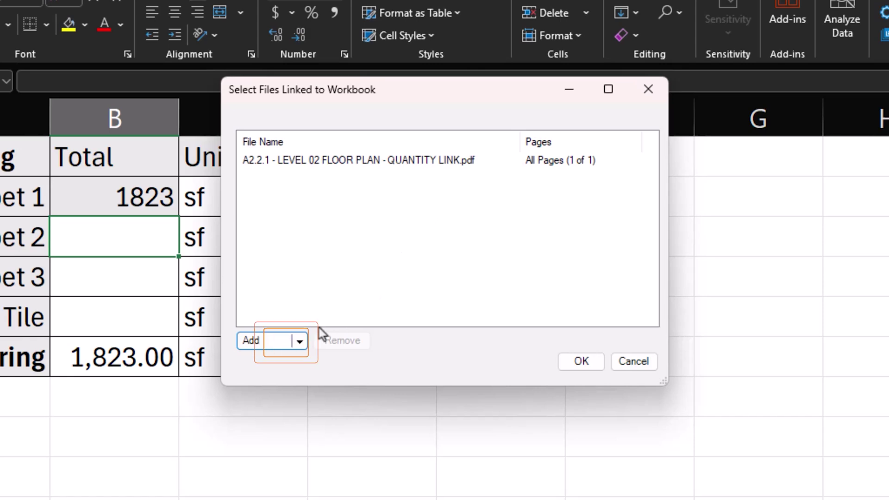
left_click(253, 341)
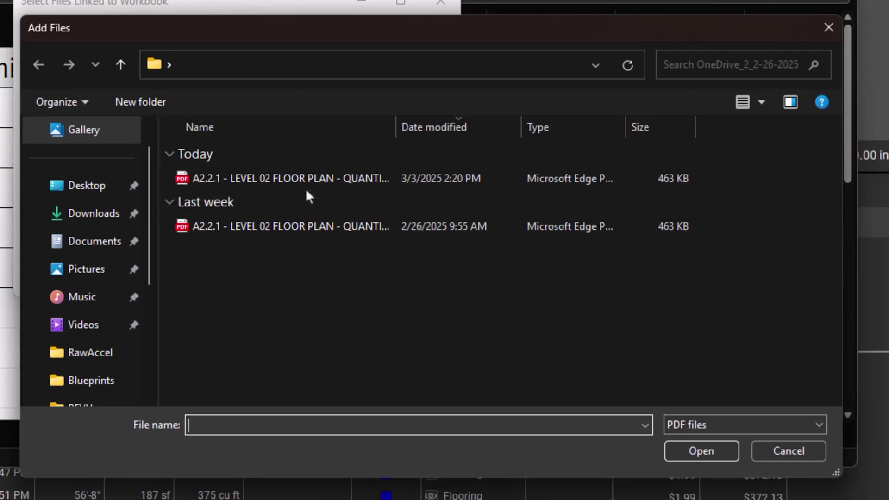
left_click(307, 179)
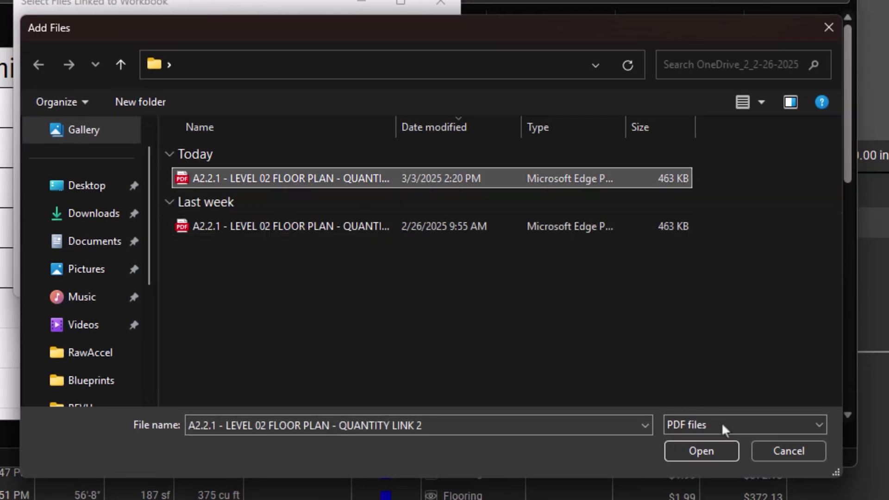
left_click(701, 450)
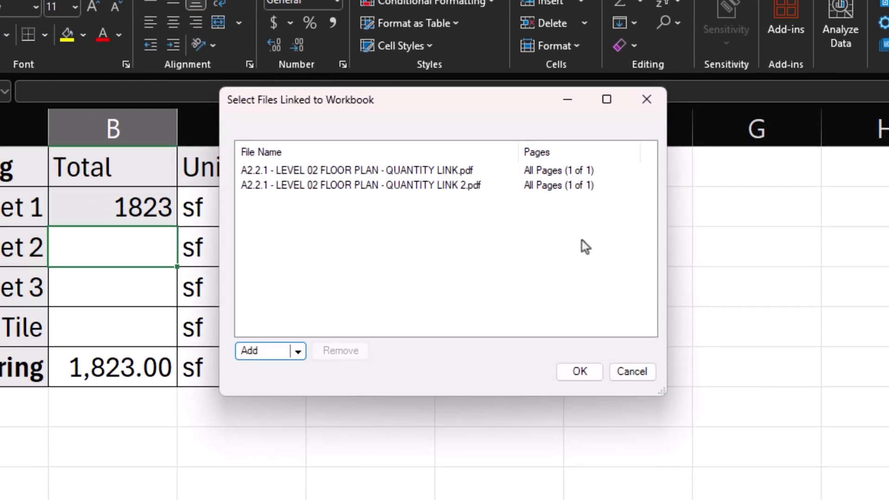
- Confirm the second source, then verify B2's single Carpet 1 link now reads 3646 sf
left_click(580, 371)
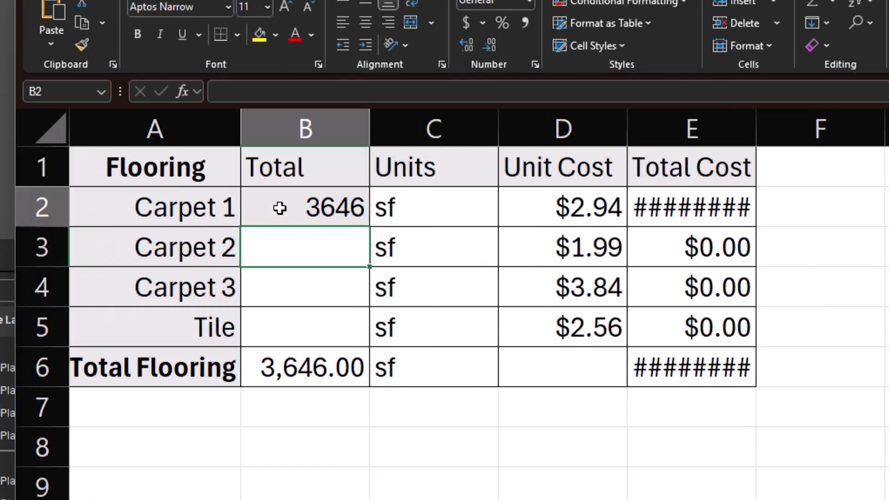
right_click(279, 207)
mouse_move(345, 142)
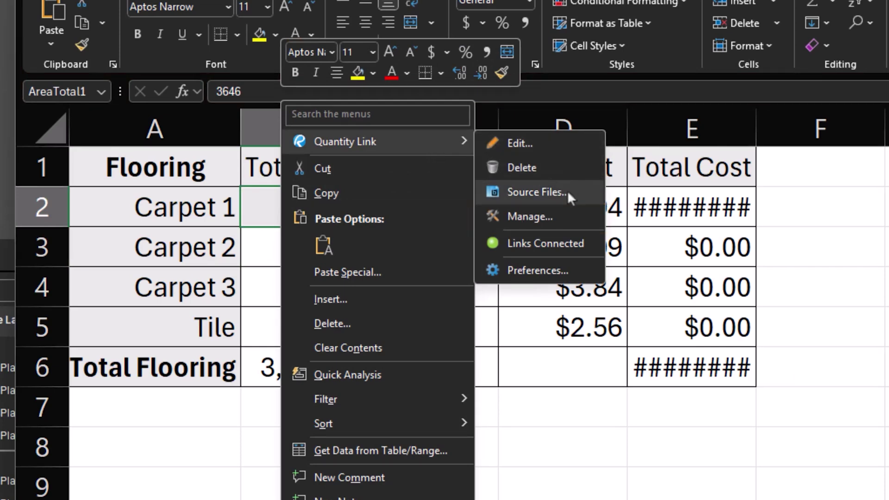
left_click(569, 215)
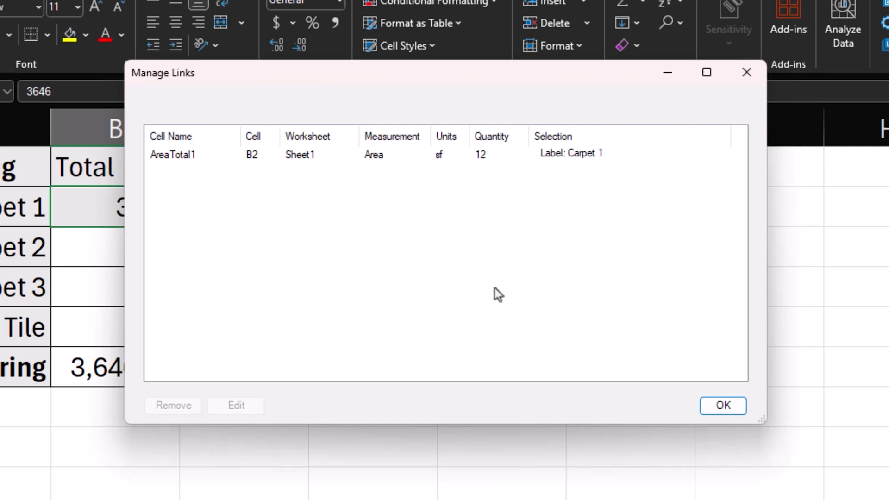
left_click(723, 404)
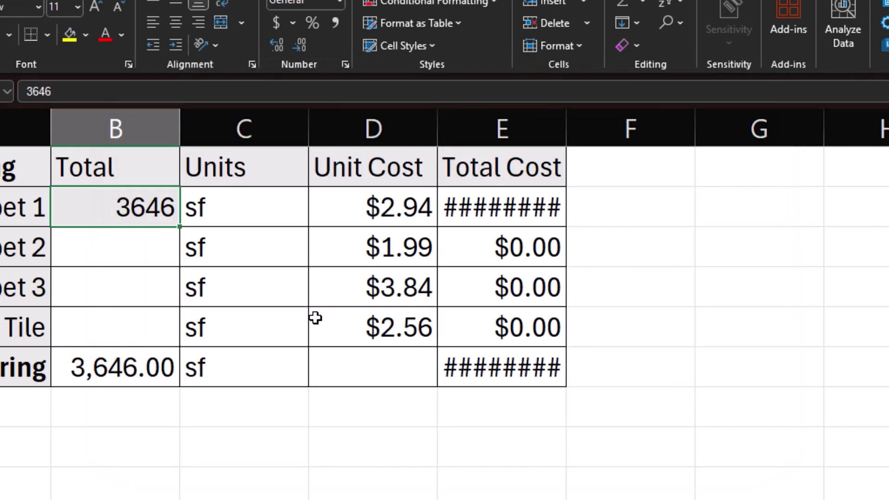
right_click(116, 208)
mouse_move(208, 142)
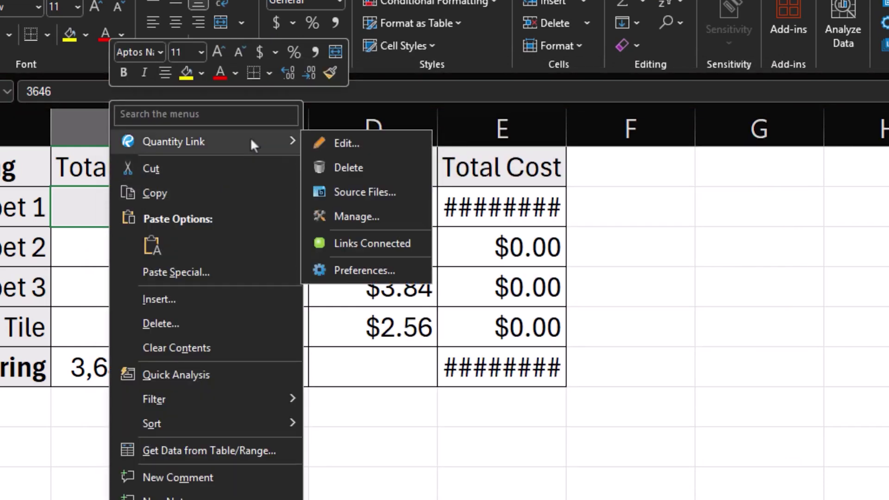